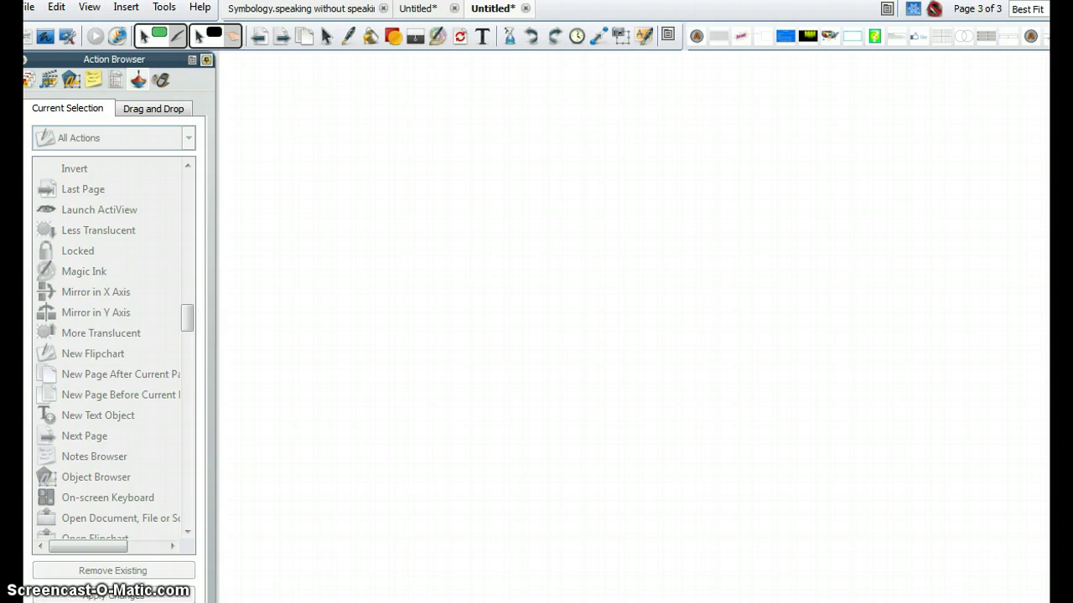
- Draw an orange square with a dark outline in the upper part of page 3
click(393, 36)
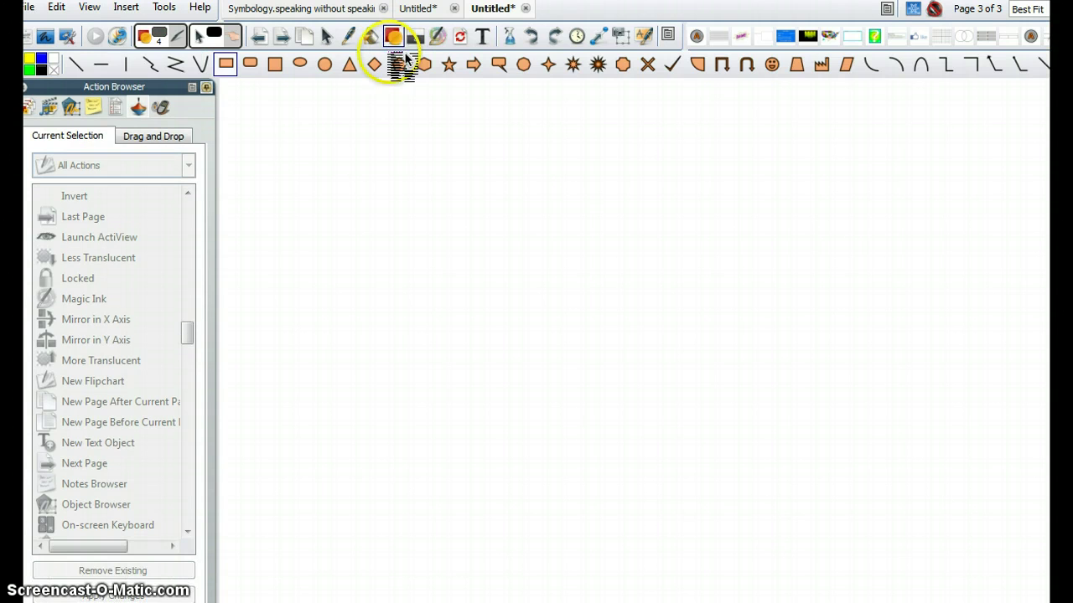
drag(298, 163, 382, 250)
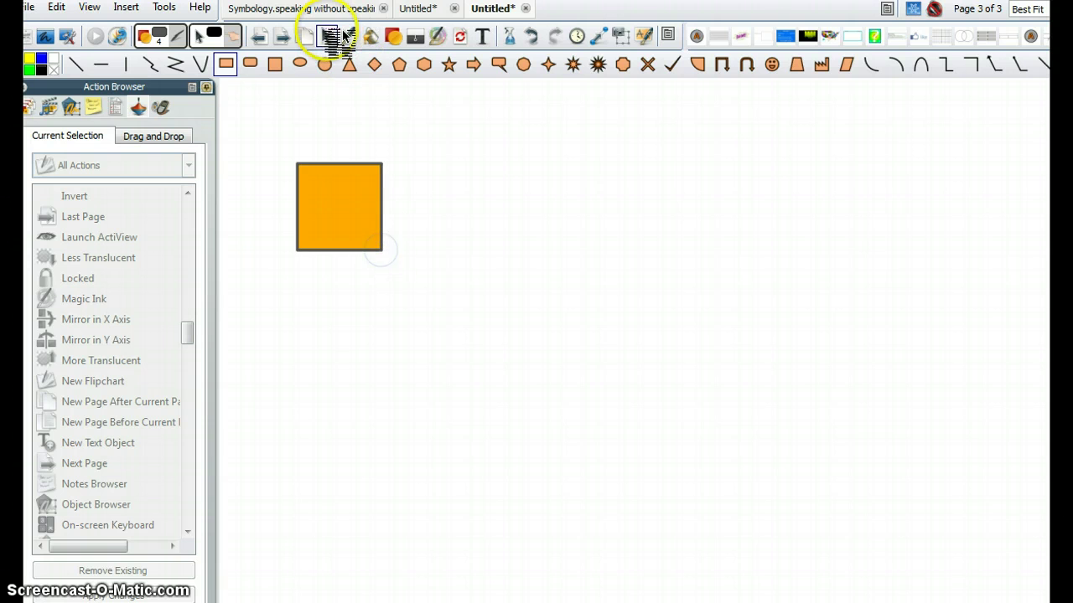
click(340, 37)
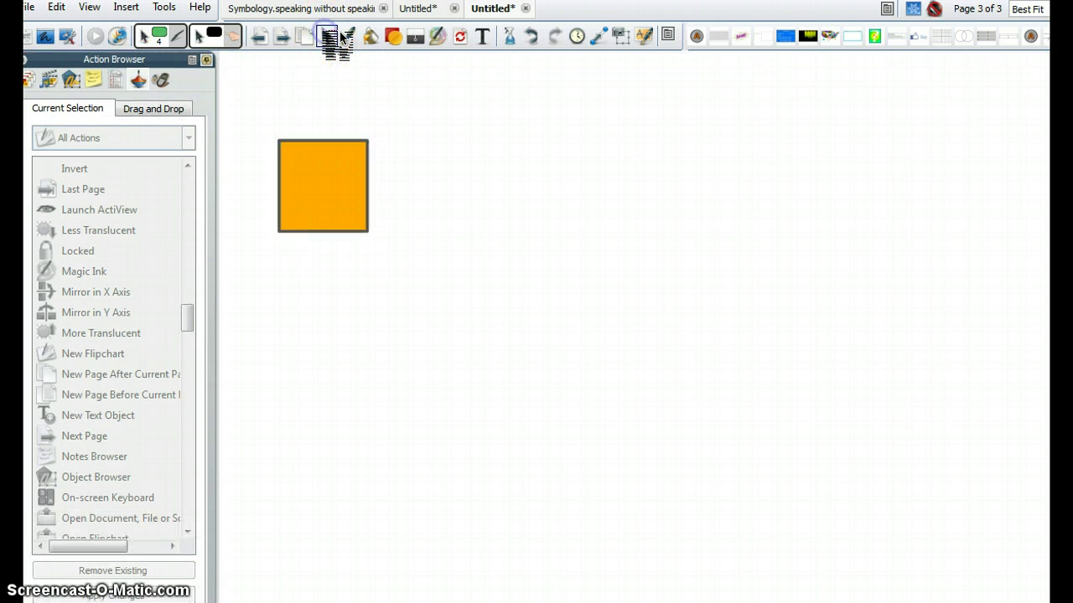
- Choose the Open Document, File or Sound action for the square, using 40 seconds.Walking on Sunshine.mp3 from the My Music bits folder
click(341, 186)
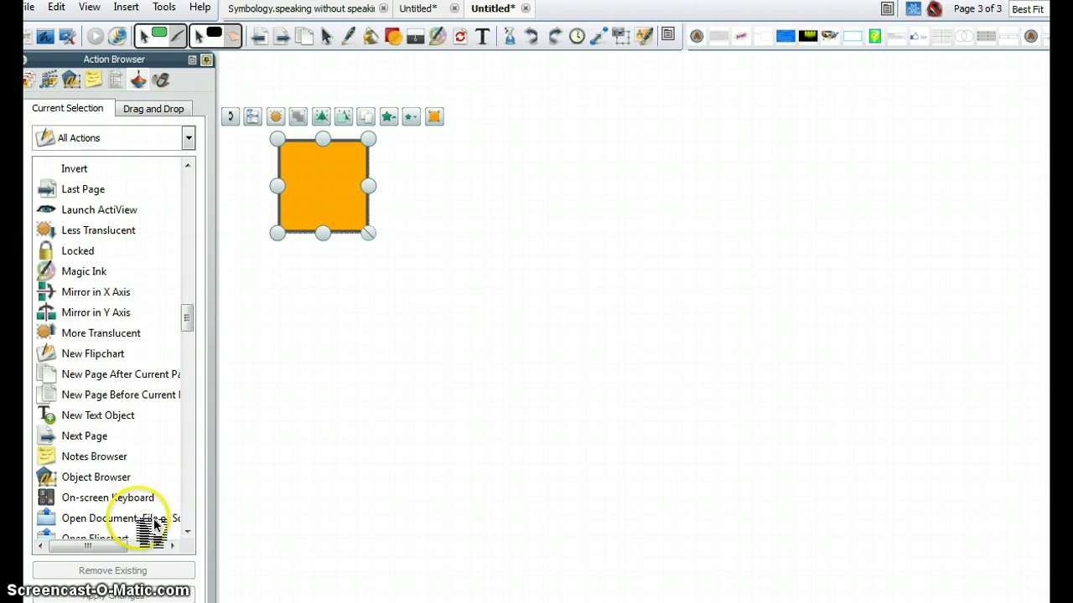
click(126, 521)
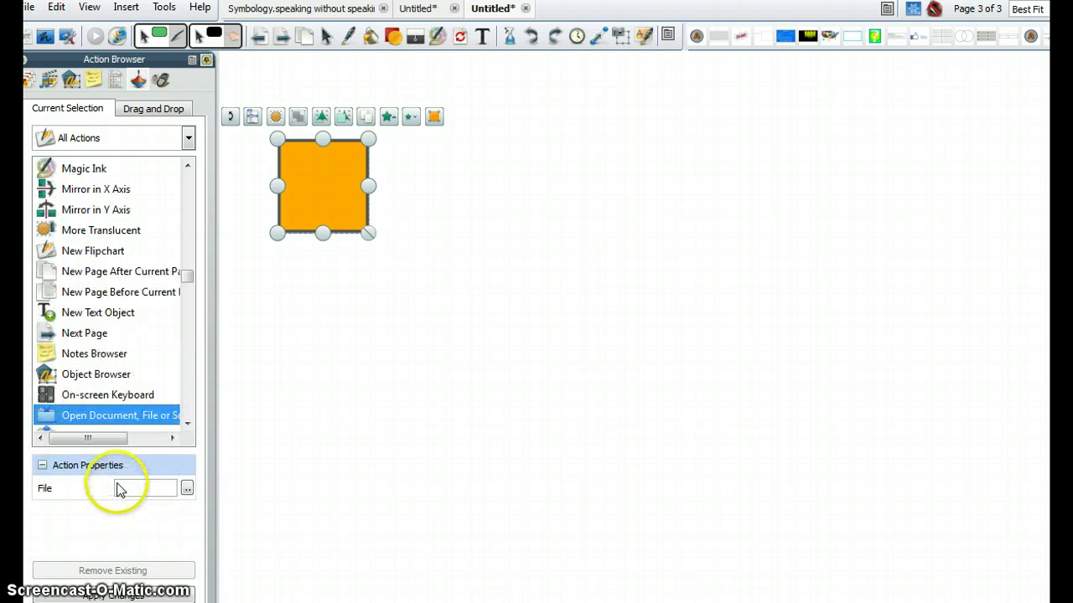
click(189, 138)
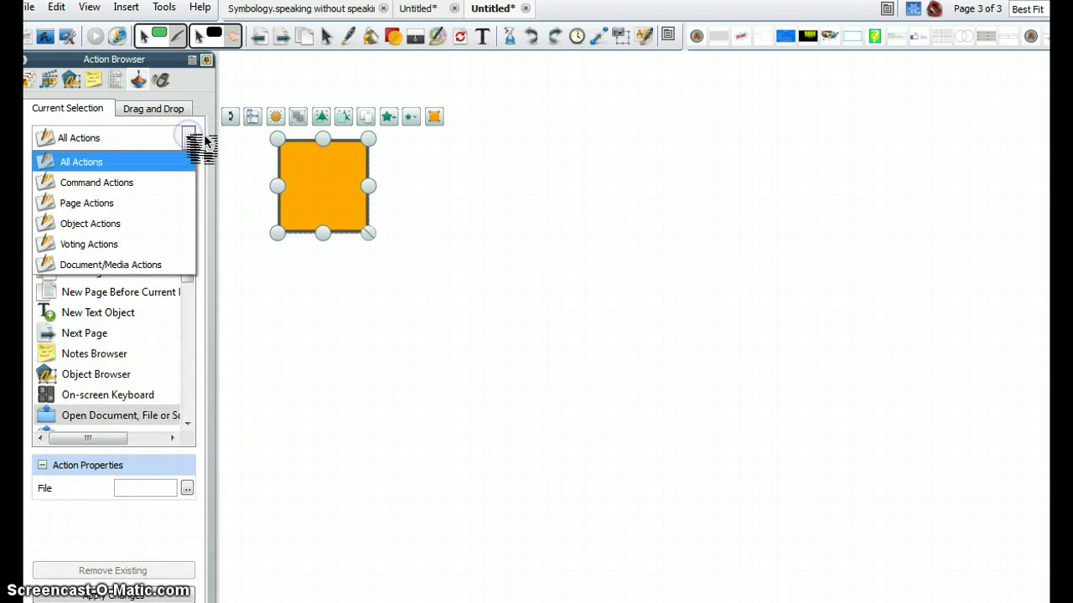
click(153, 265)
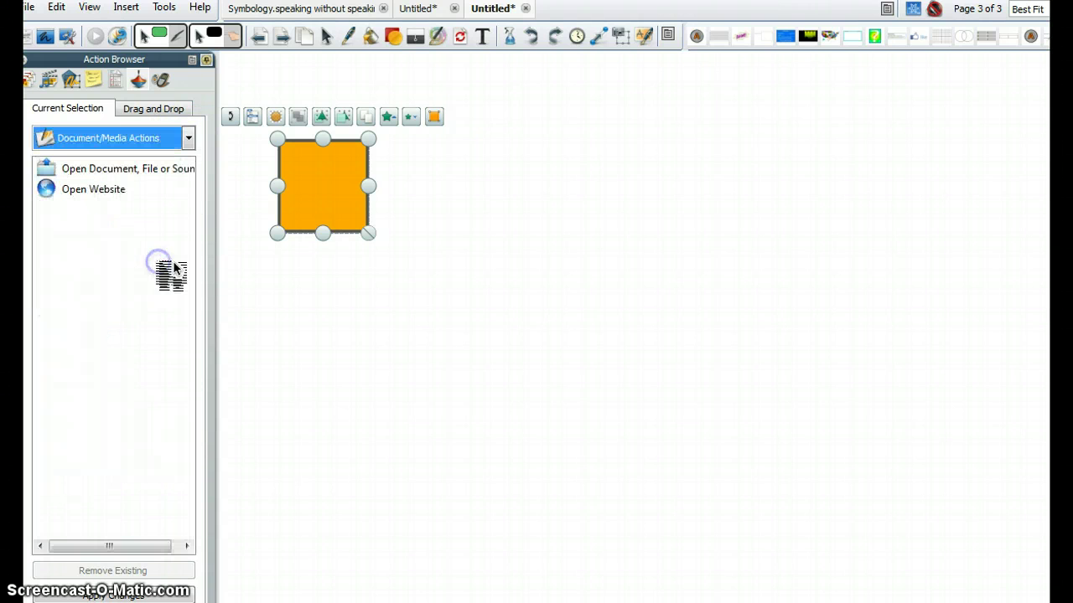
click(172, 171)
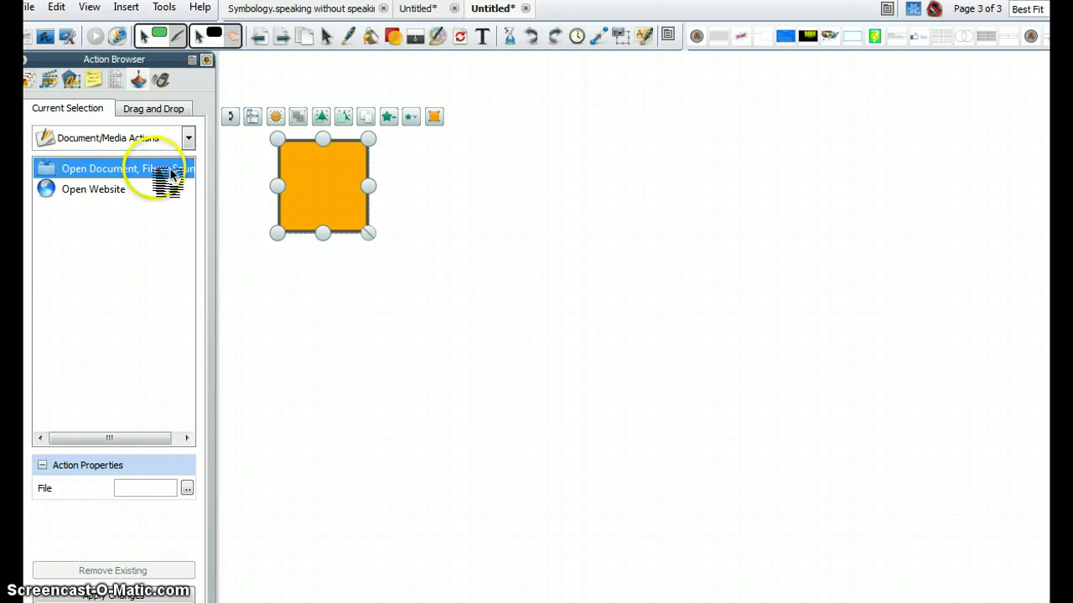
click(188, 489)
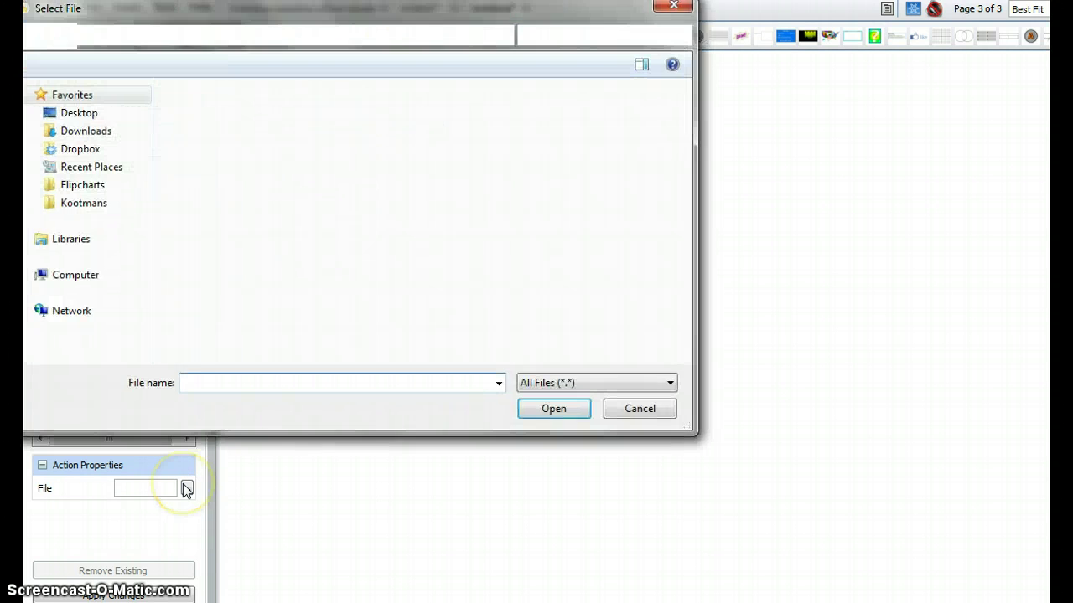
double_click(262, 181)
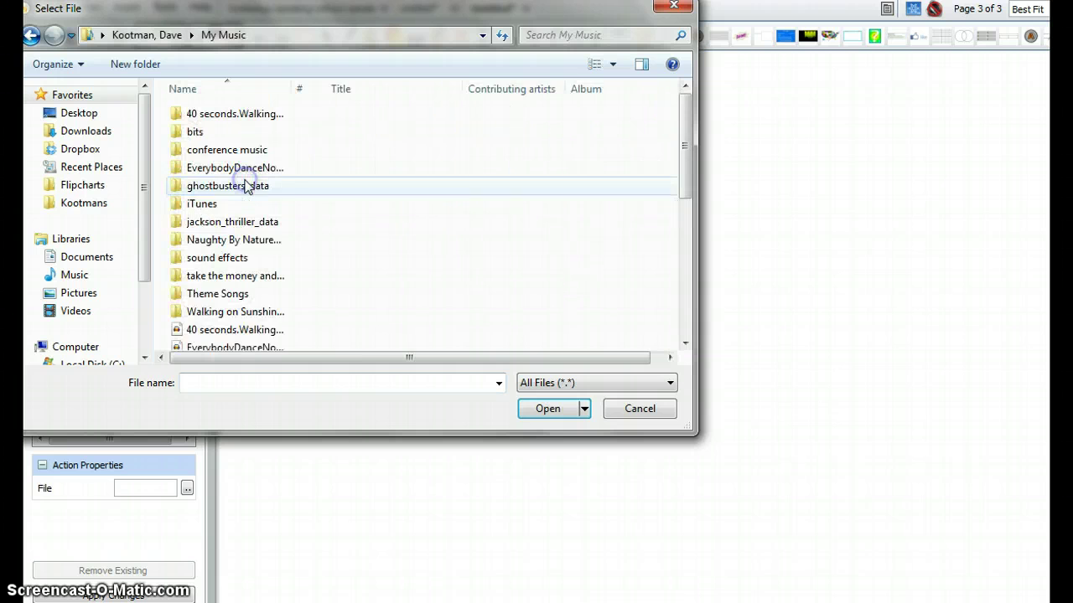
double_click(192, 133)
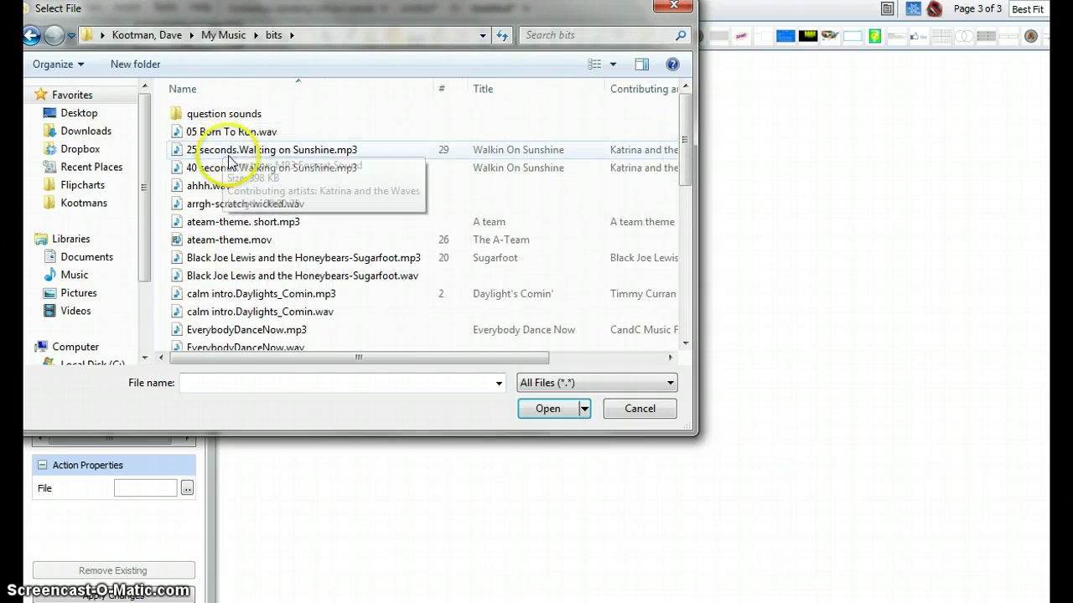
click(232, 170)
double_click(233, 168)
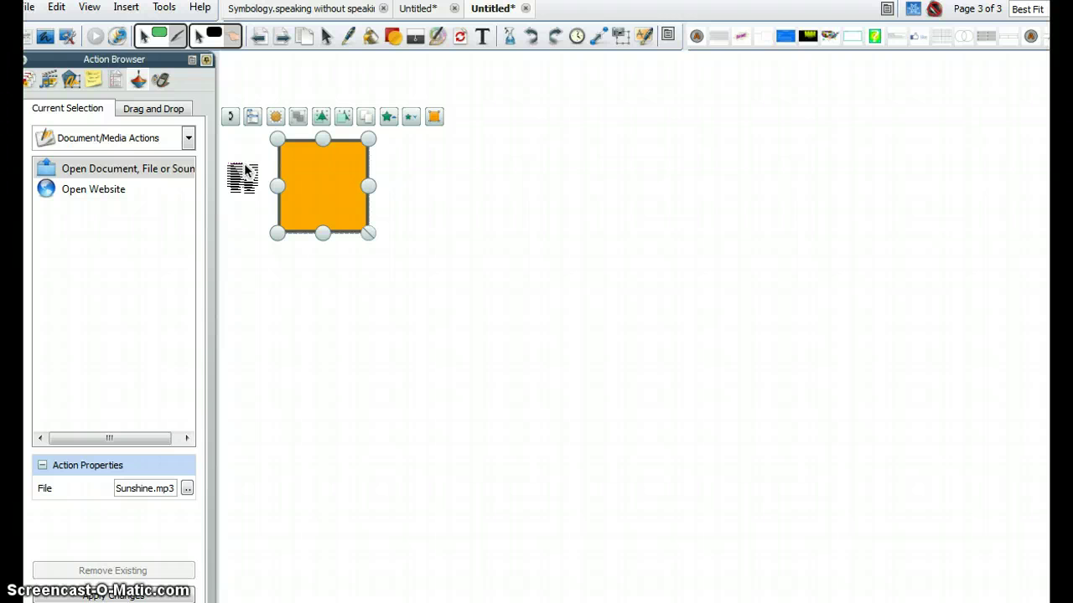
- Apply the sound action to the square with the file stored in the flipchart, Autoplay on and Controller off
click(183, 592)
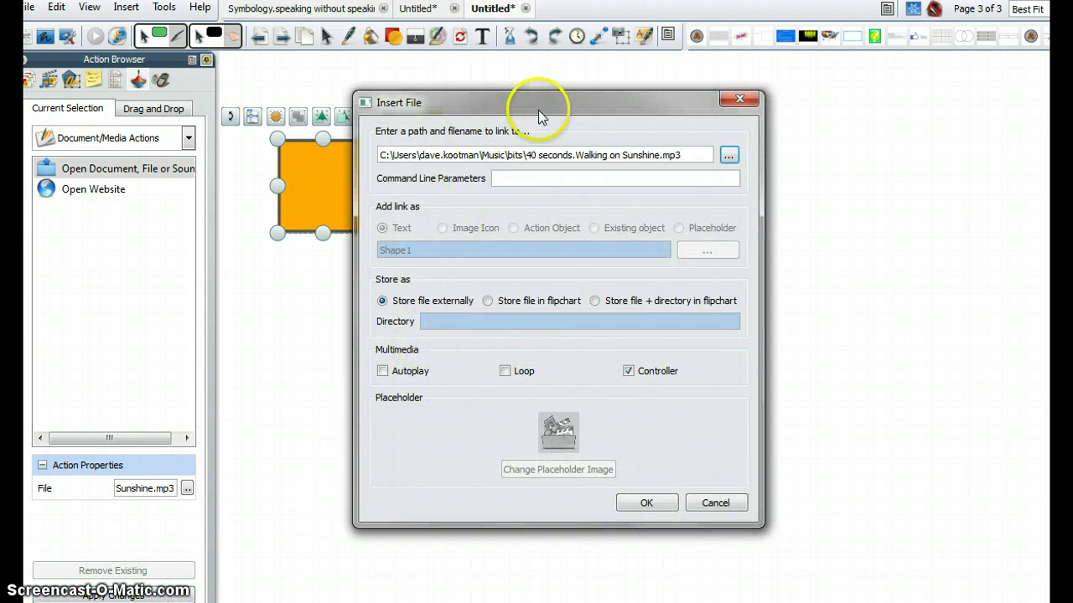
click(487, 302)
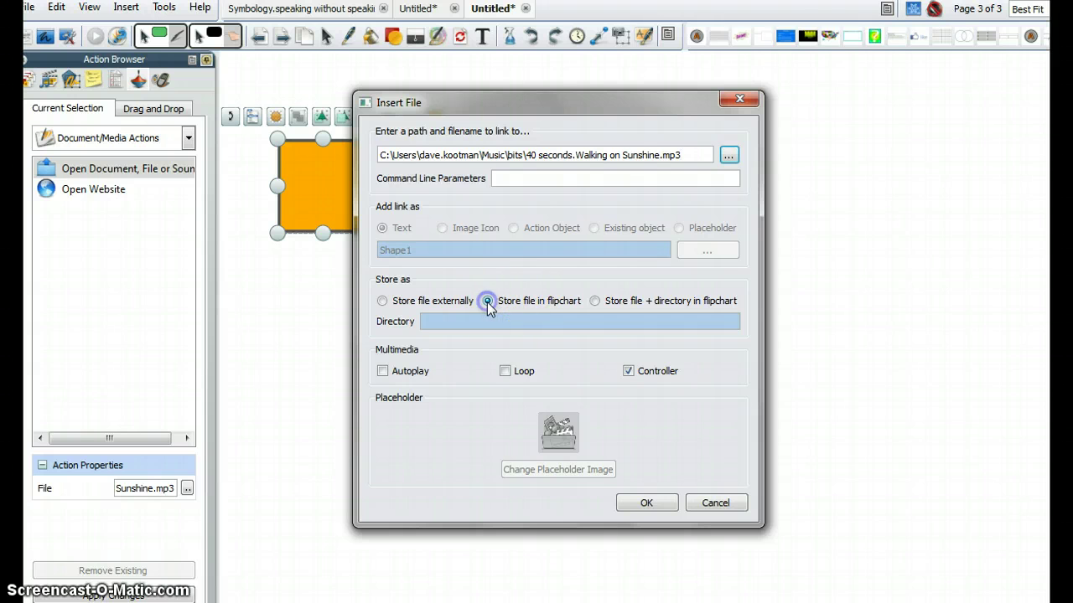
click(628, 371)
click(382, 371)
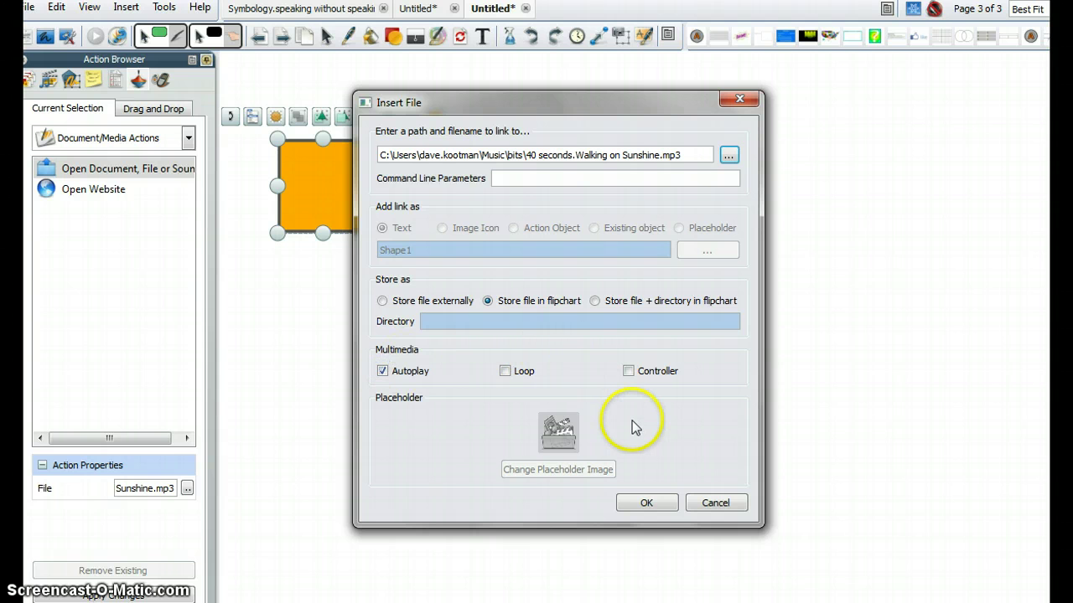
click(668, 506)
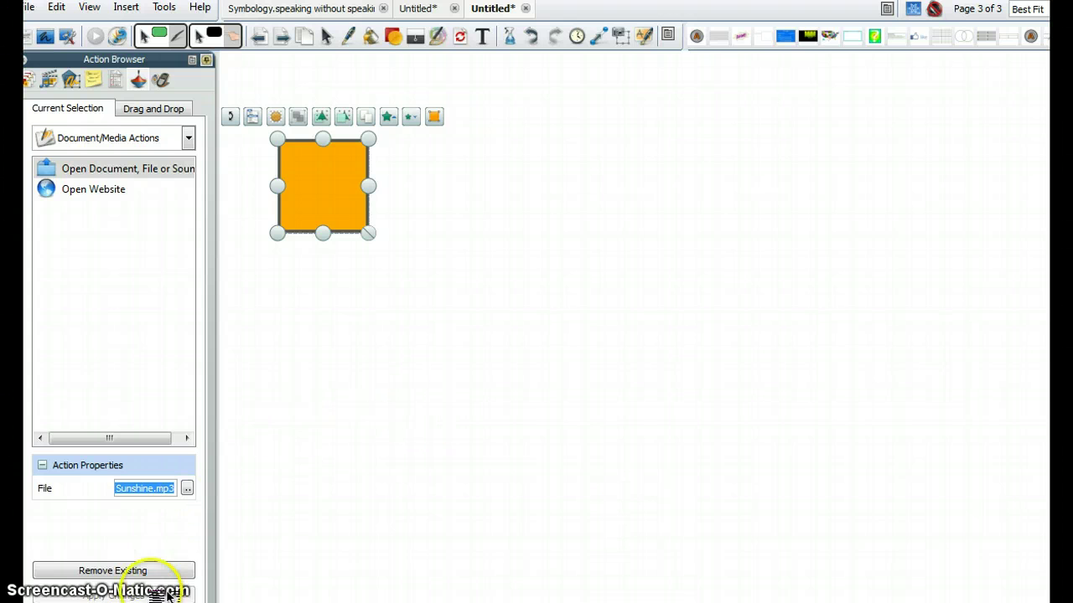
click(381, 404)
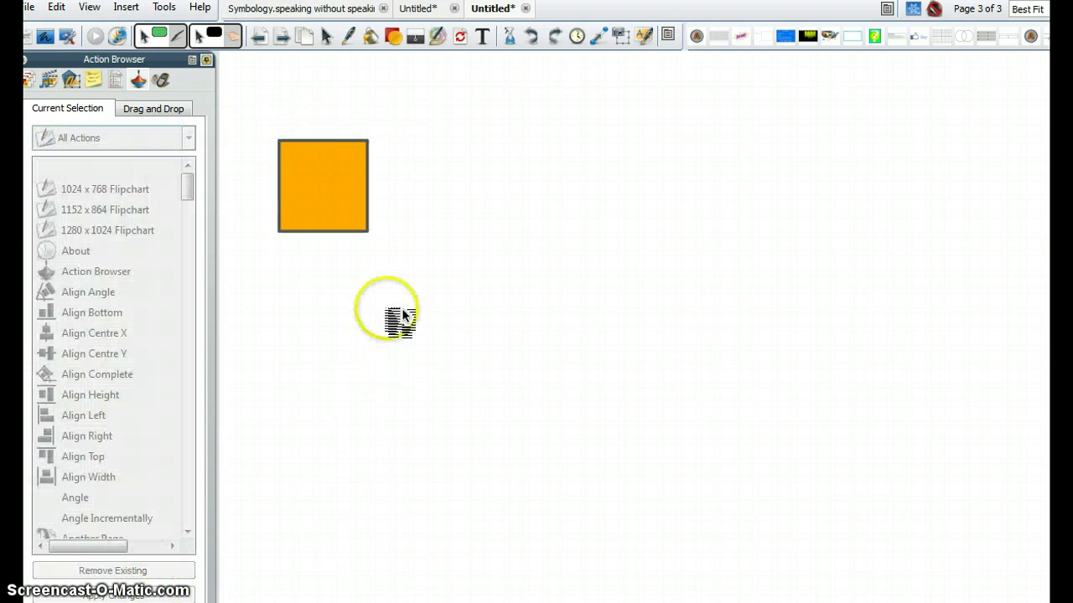
- Test the square's sound action while paging forward through the flipchart and back to page 3
click(327, 172)
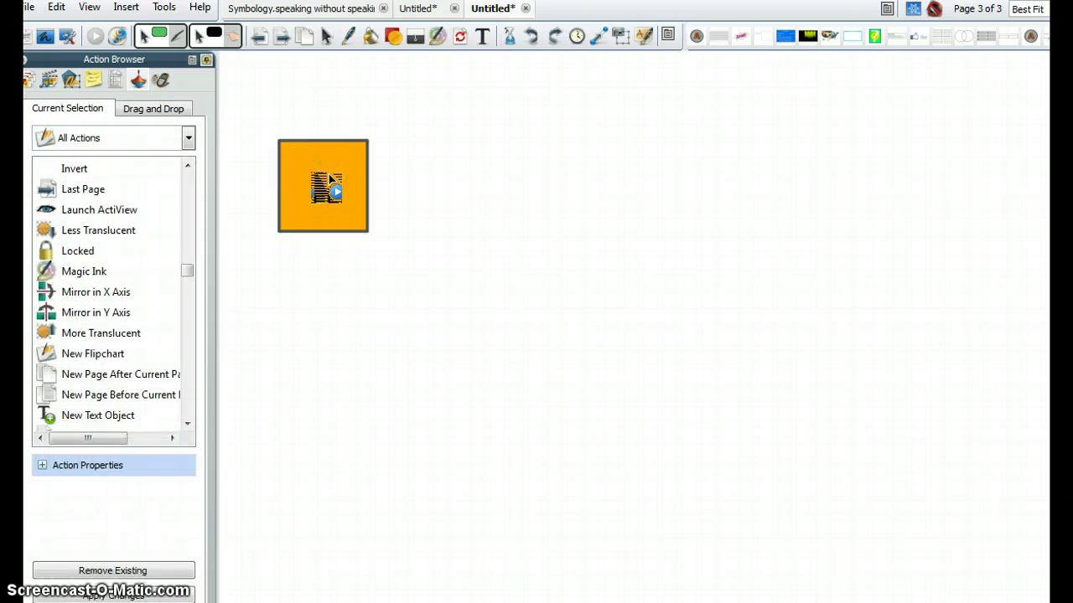
drag(328, 173, 297, 40)
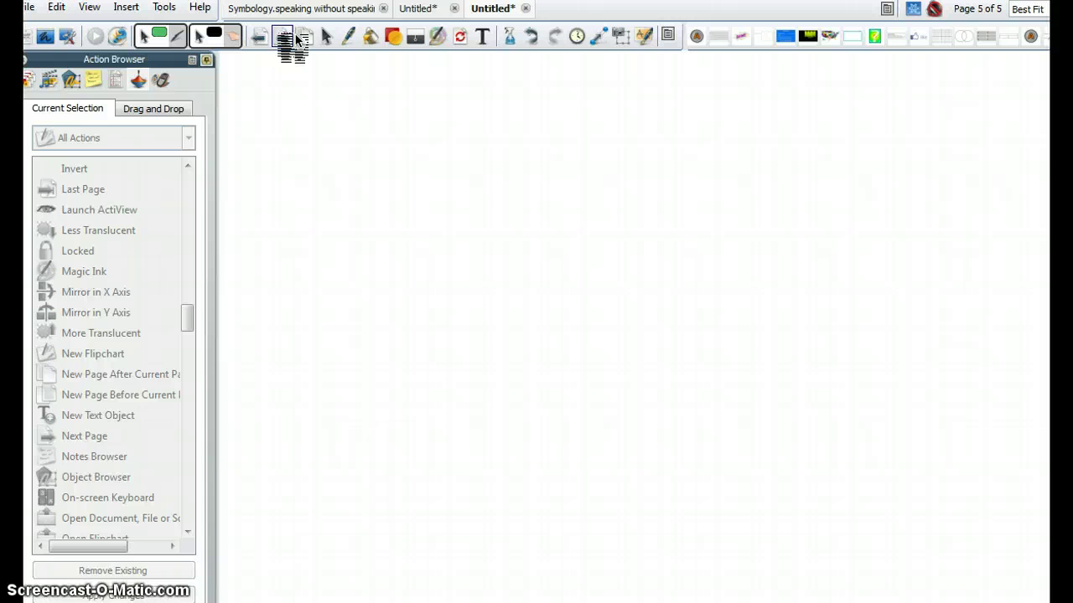
drag(298, 39, 951, 12)
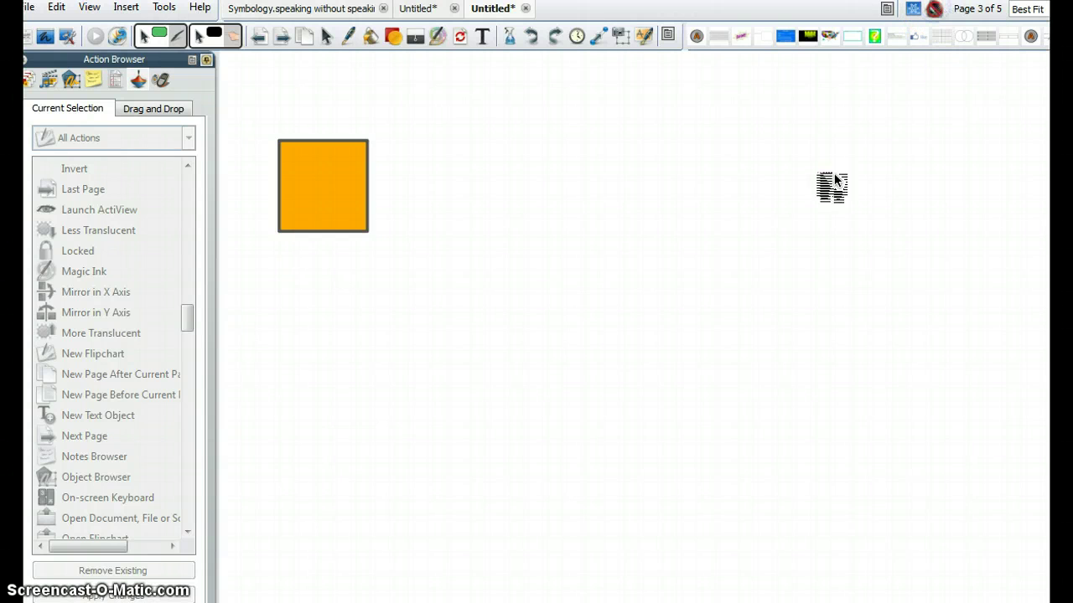
click(825, 201)
- Go to page 4 and draw an orange rectangle in its upper part
drag(826, 201, 425, 121)
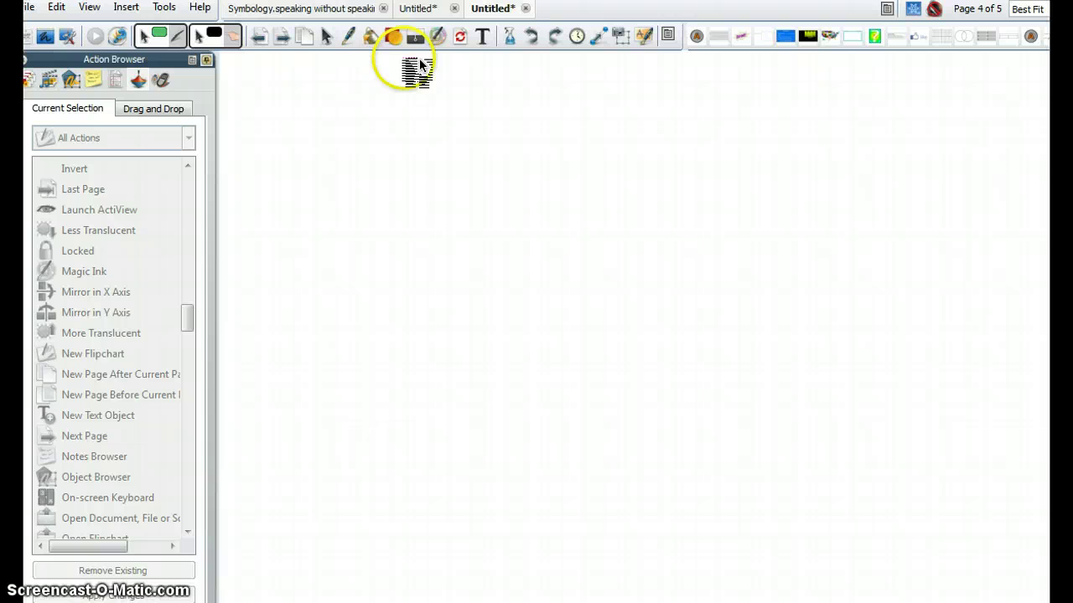
click(393, 36)
drag(352, 170, 462, 260)
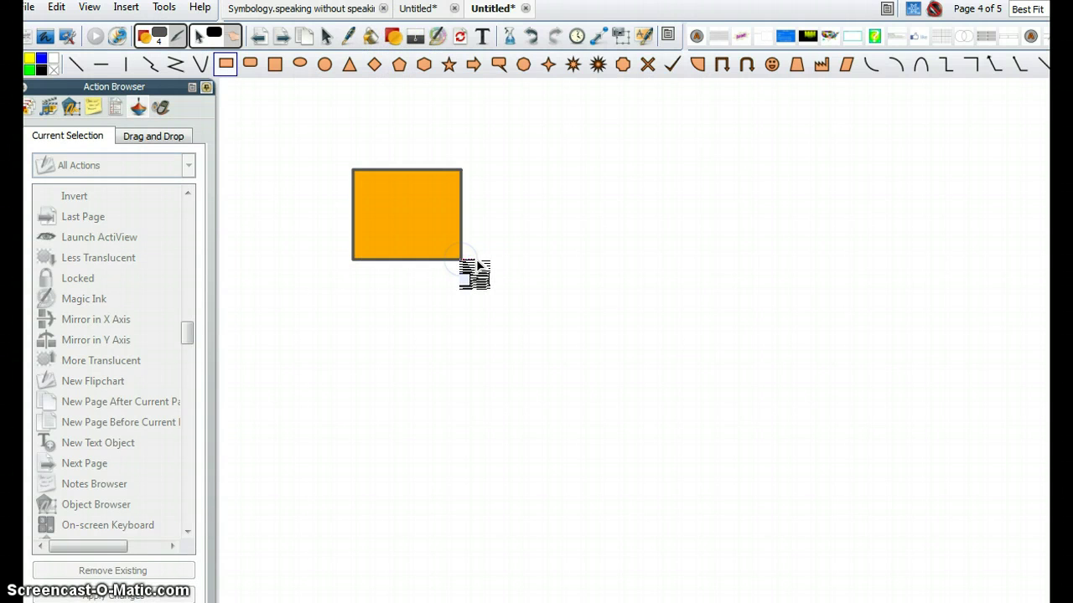
click(329, 36)
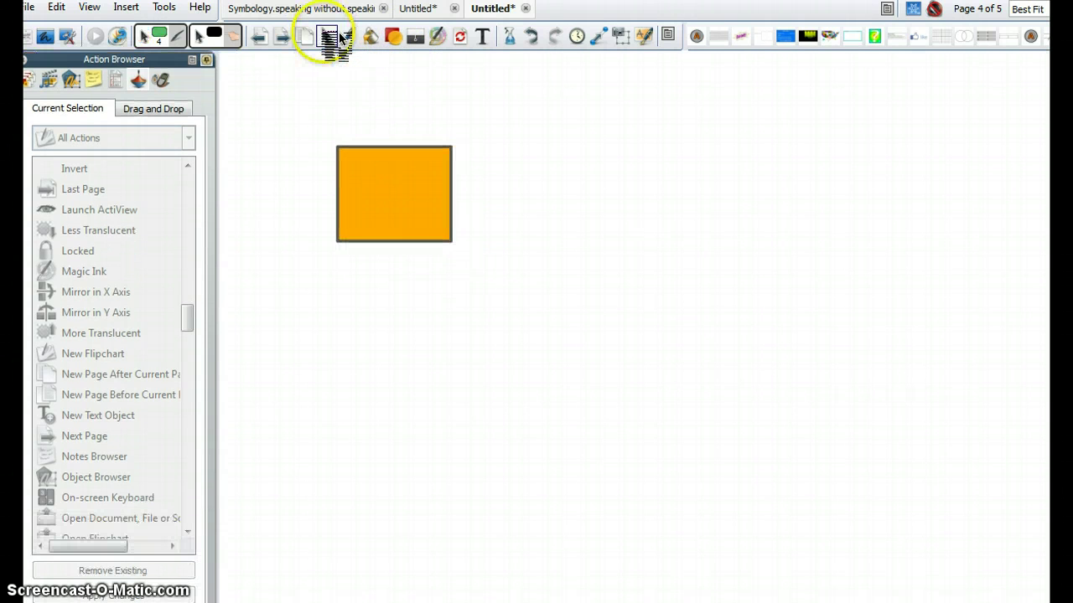
- Insert a text link to 40 seconds.Walking on Sunshine.mp3, stored in the flipchart, and move the text below the rectangle
click(128, 8)
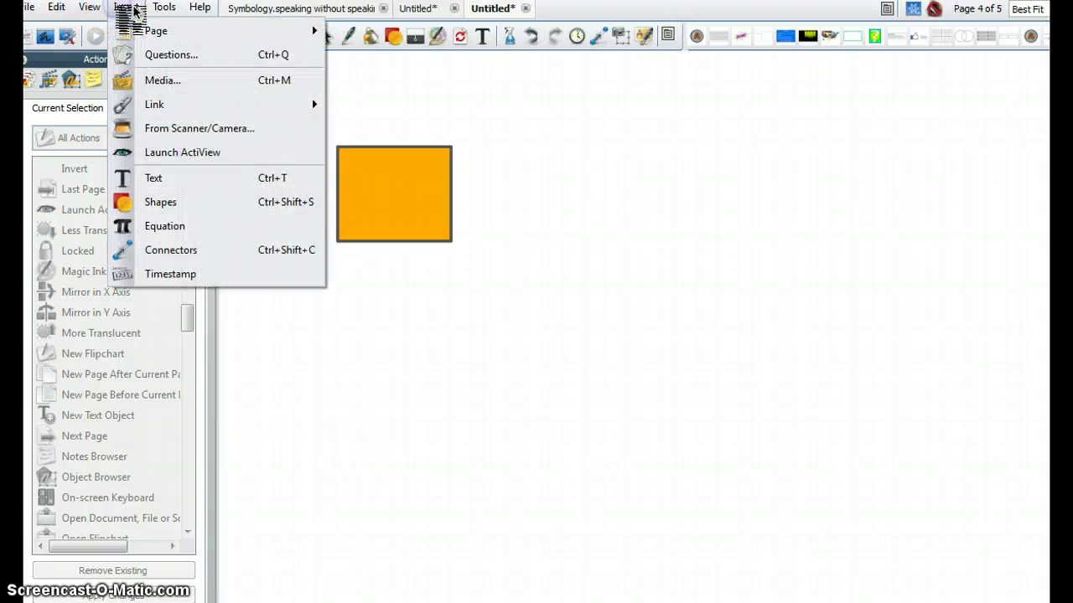
mouse_move(251, 104)
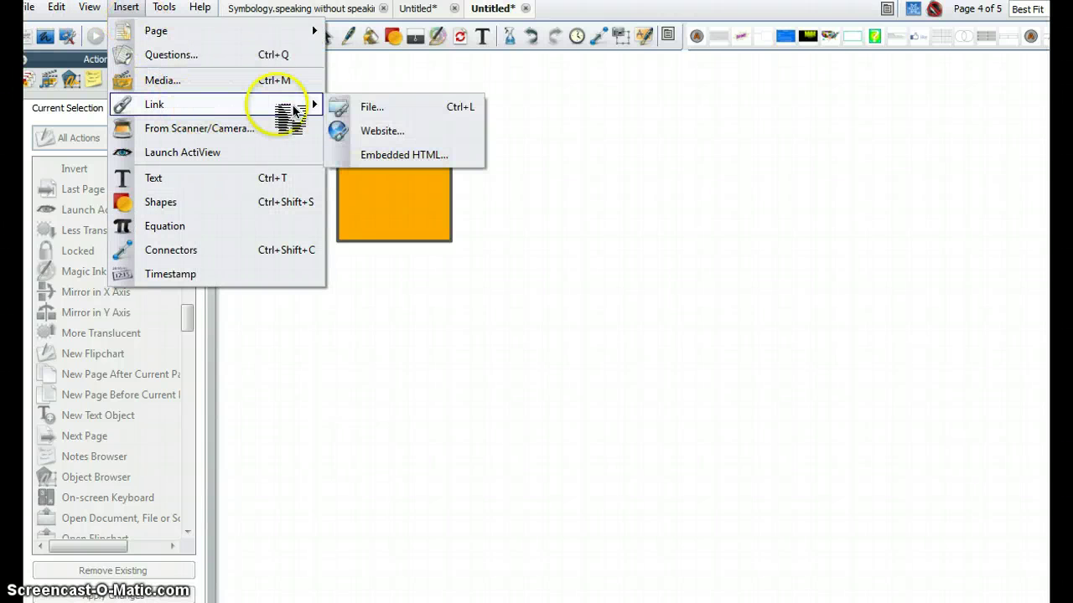
click(386, 110)
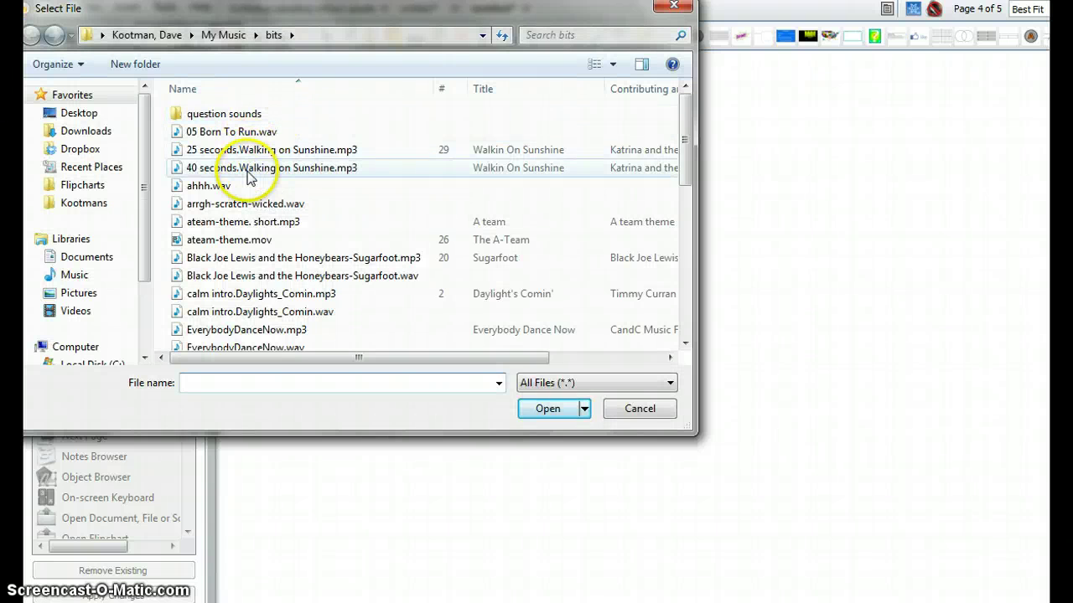
double_click(248, 171)
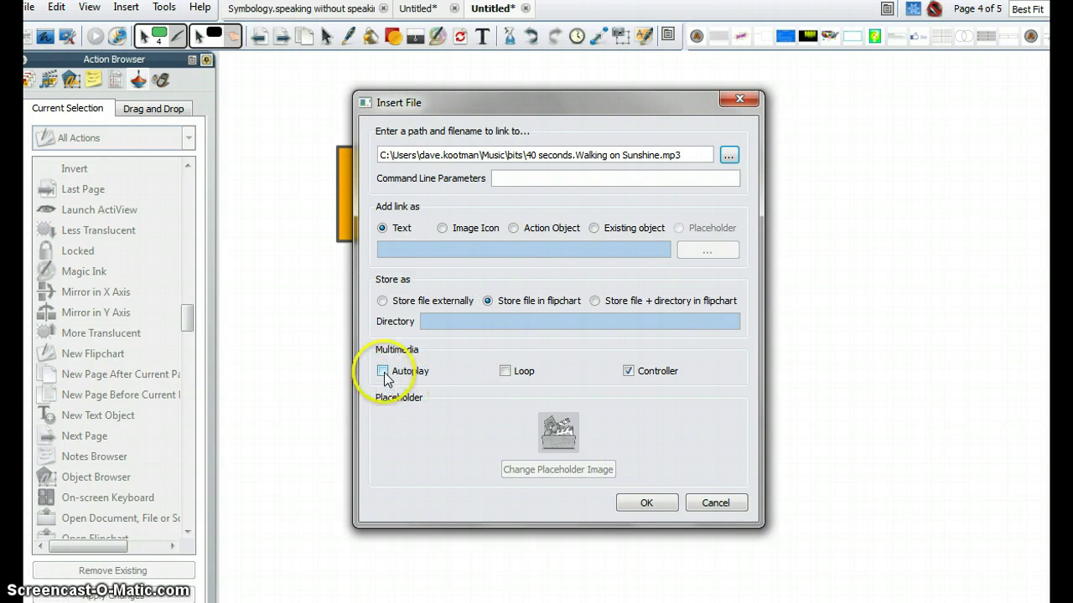
click(662, 503)
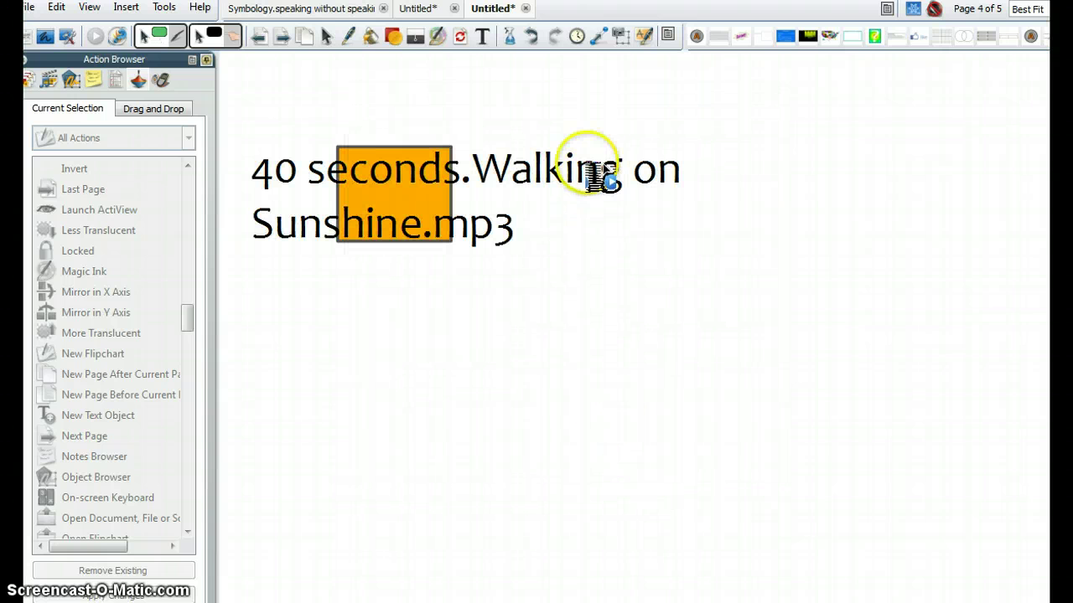
drag(577, 183, 566, 385)
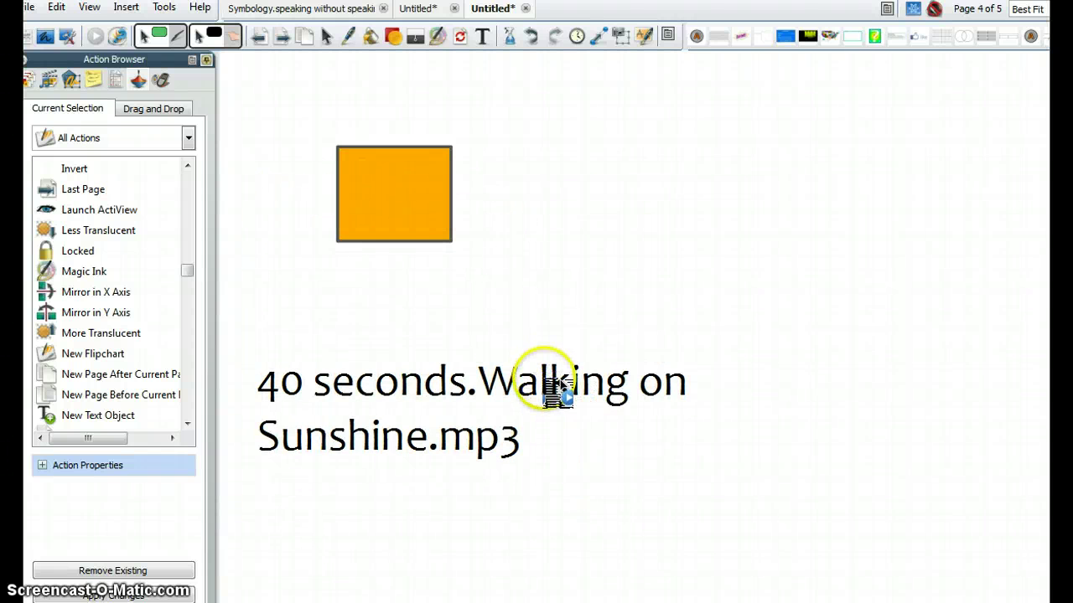
- Test the text link's sound while paging forward through the flipchart and back to page 4
click(444, 408)
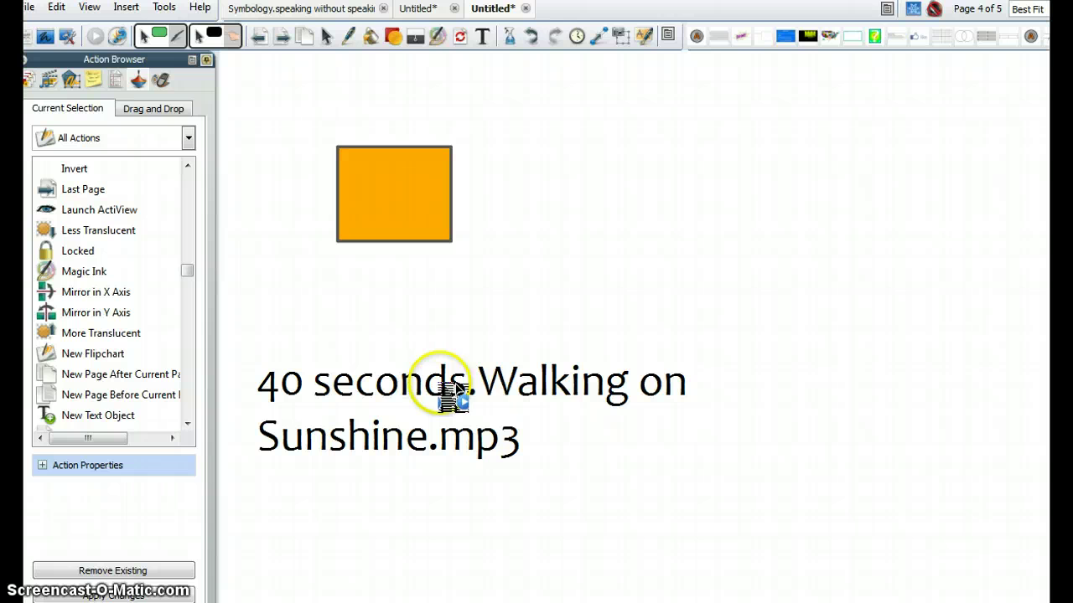
click(471, 356)
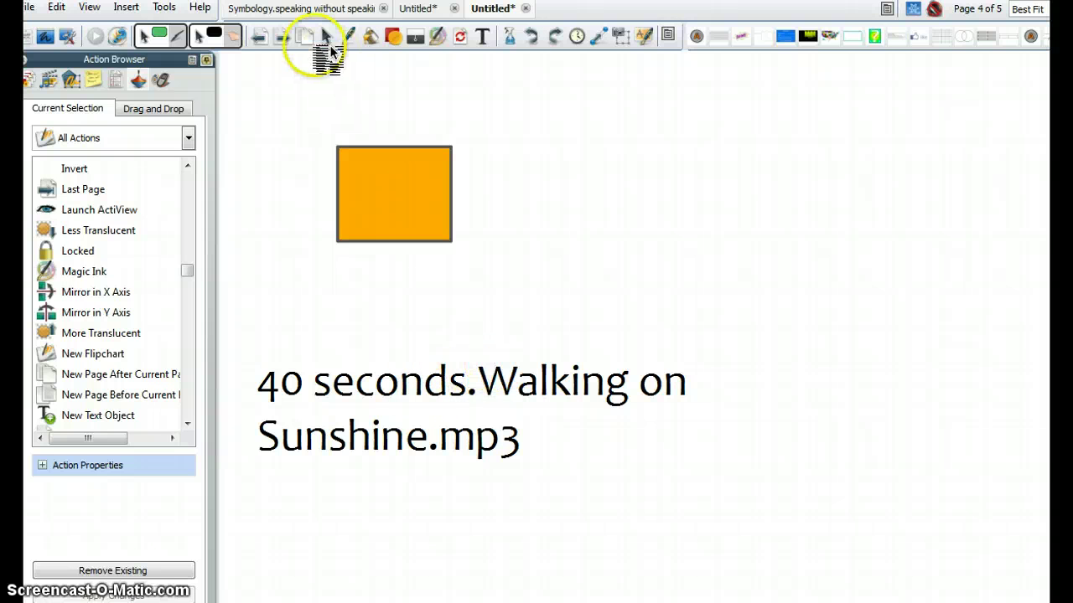
click(285, 38)
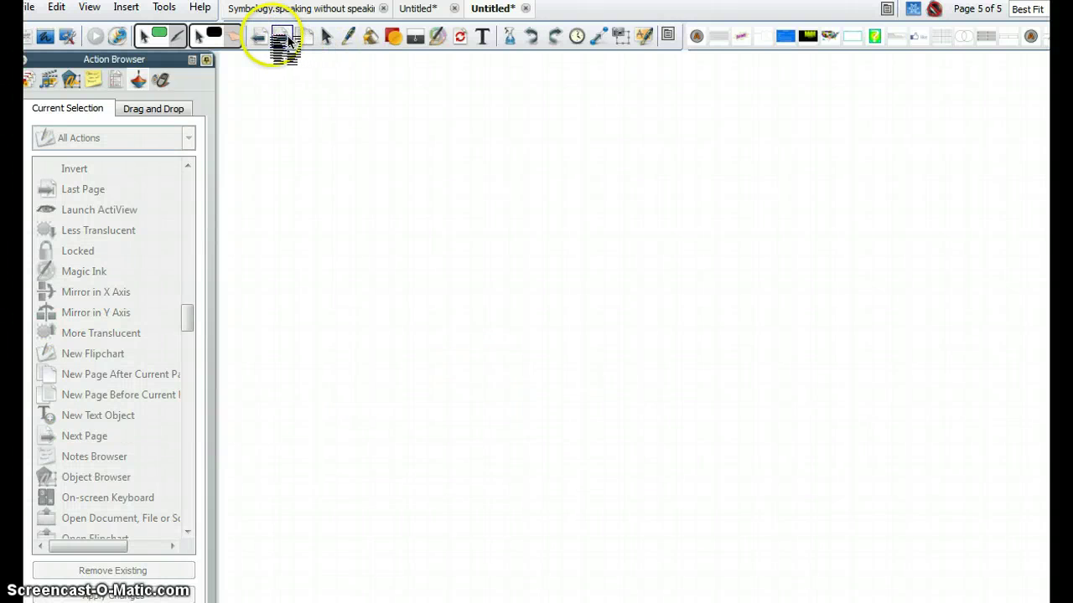
click(282, 38)
click(282, 38)
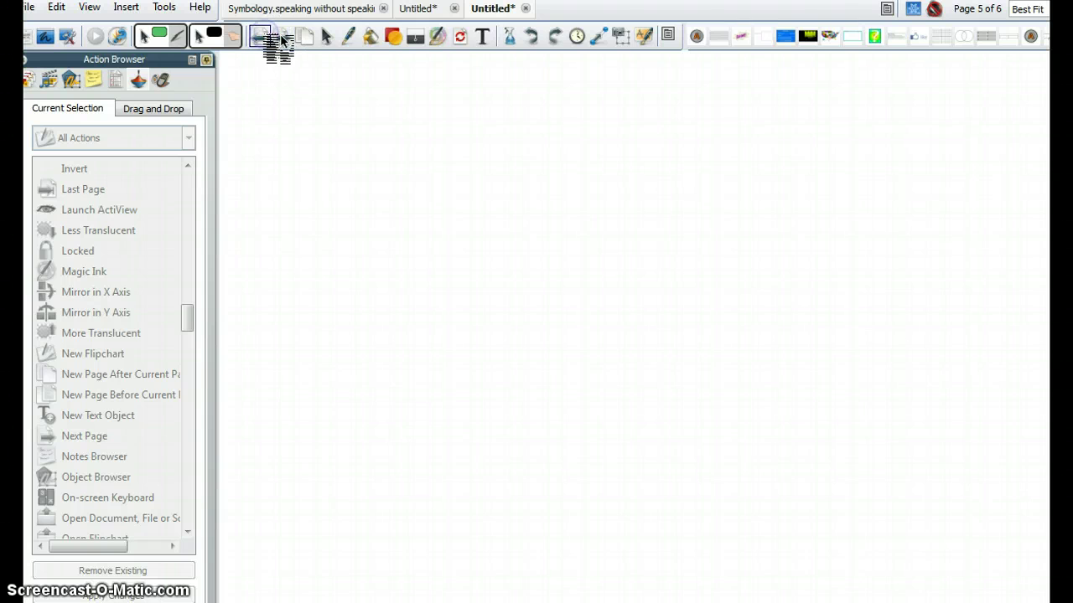
click(283, 38)
click(935, 10)
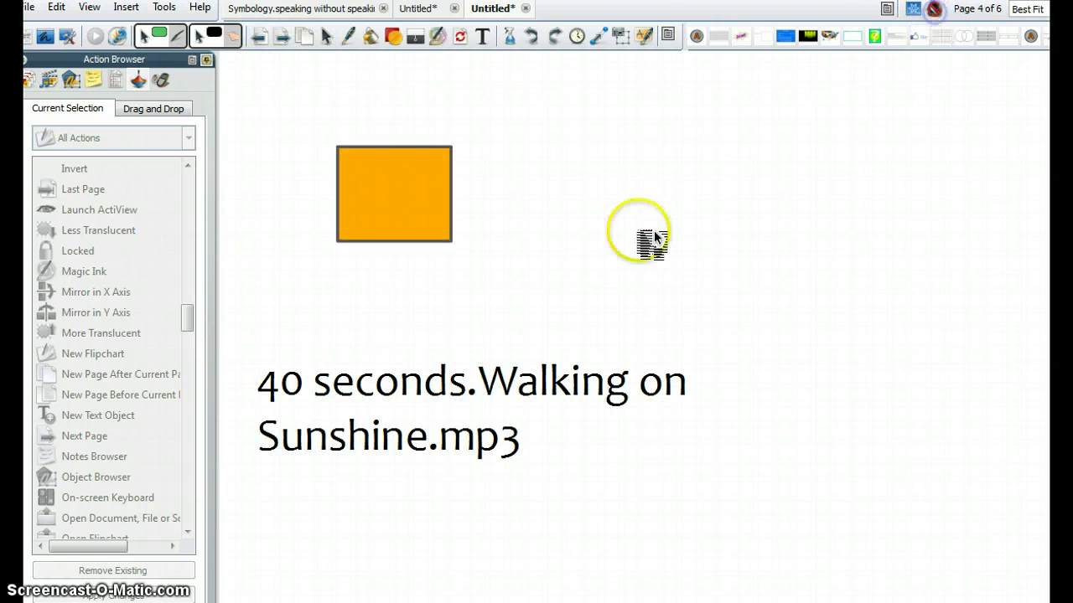
- Insert a file link to 40 seconds.Walking on Sunshine.mp3, added to the existing orange rectangle Shape1 on page 4
click(143, 10)
mouse_move(233, 109)
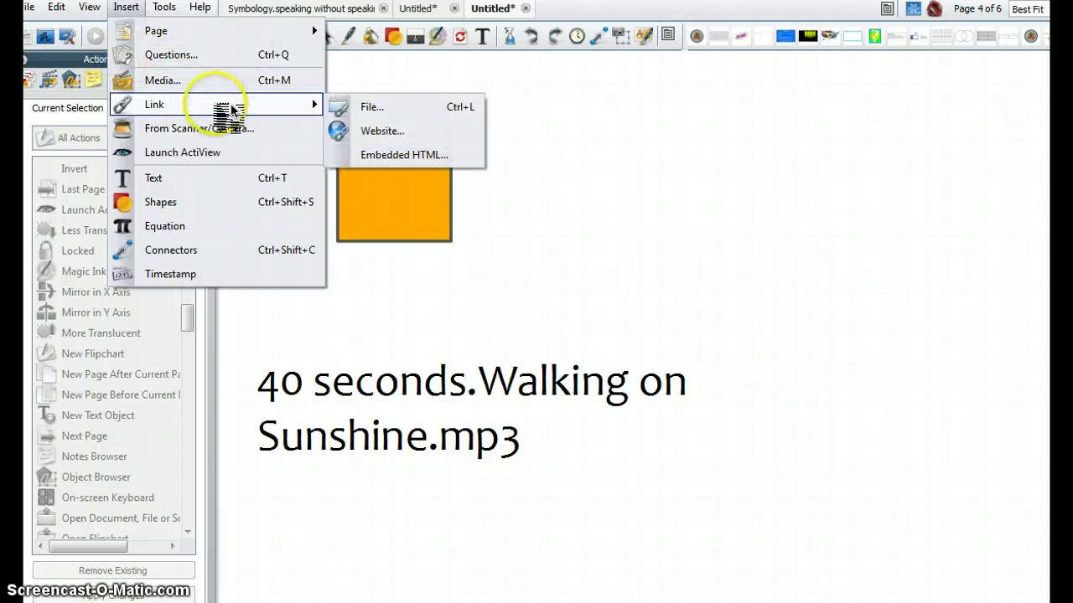
click(392, 110)
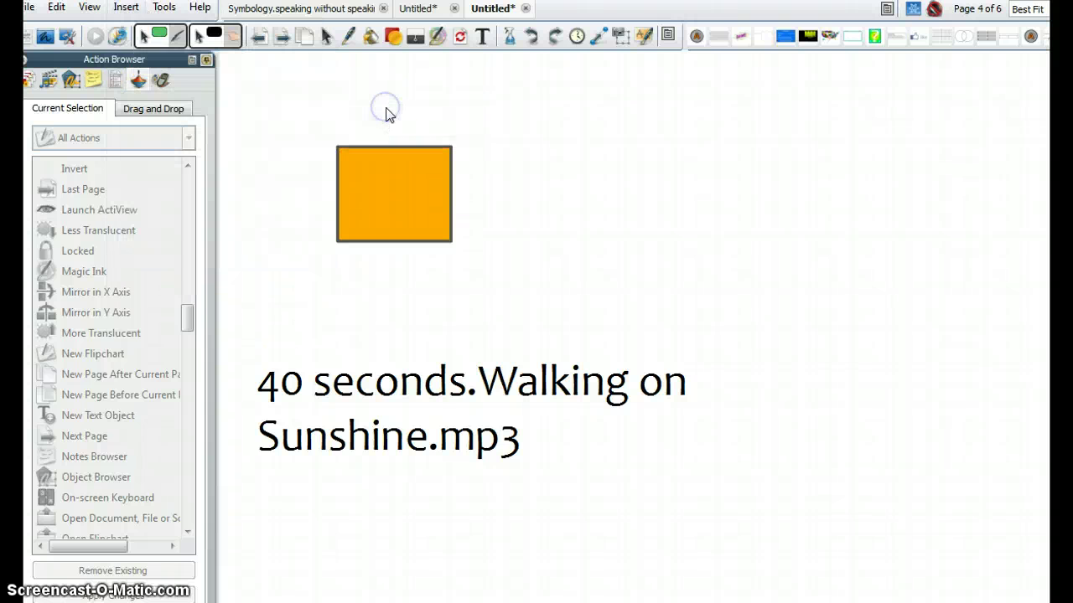
double_click(228, 168)
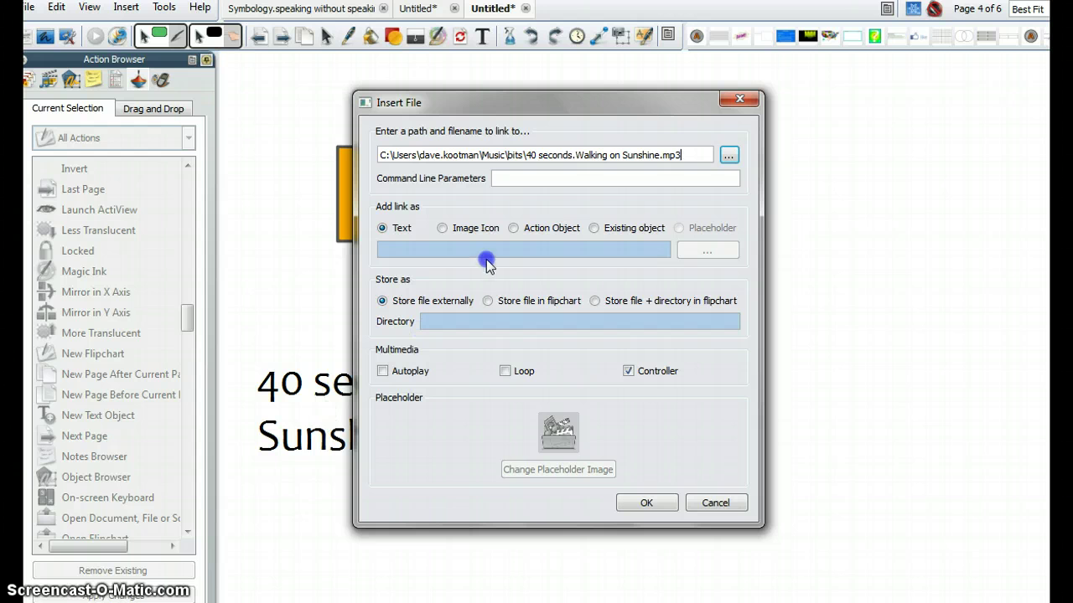
click(593, 227)
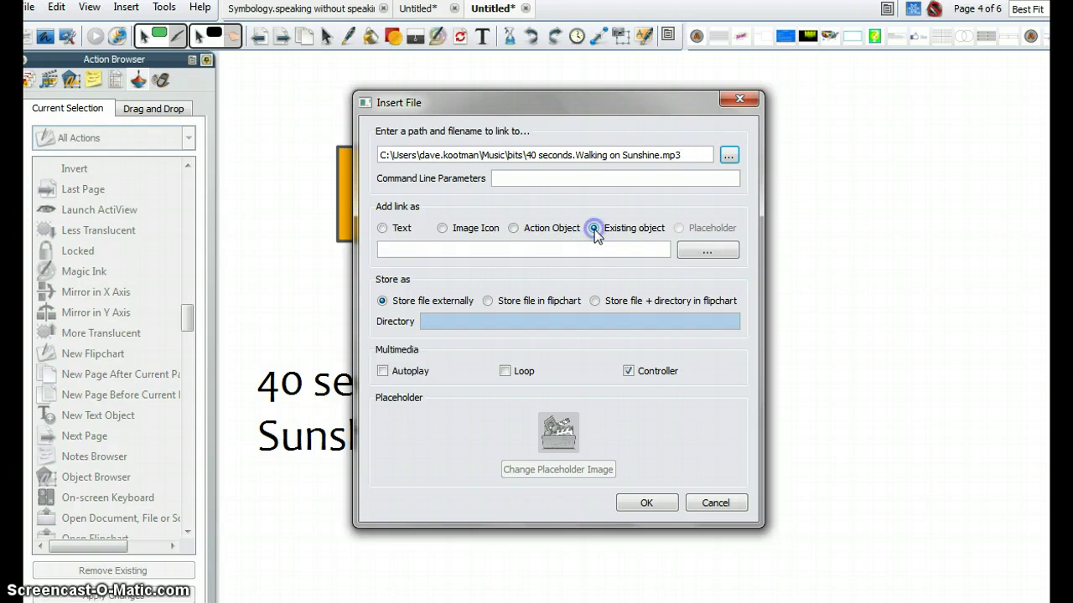
click(707, 250)
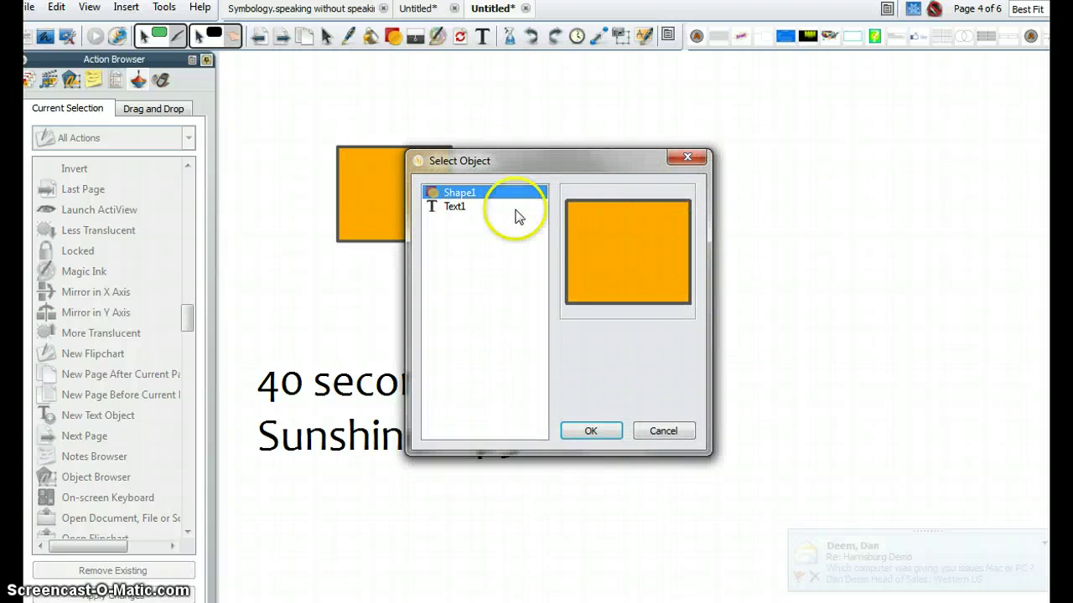
click(465, 208)
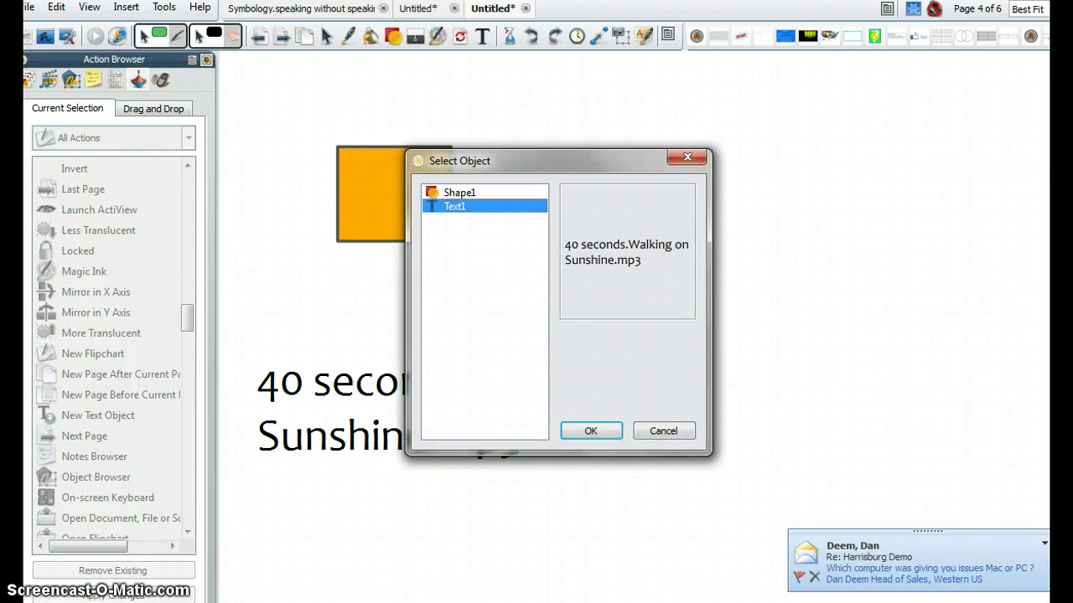
click(462, 193)
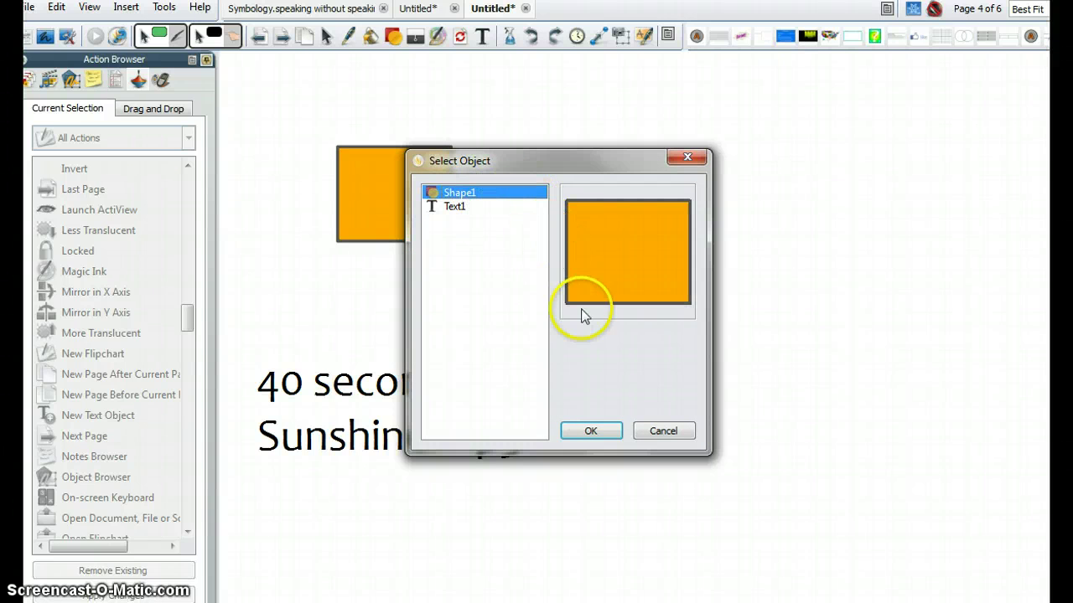
click(596, 430)
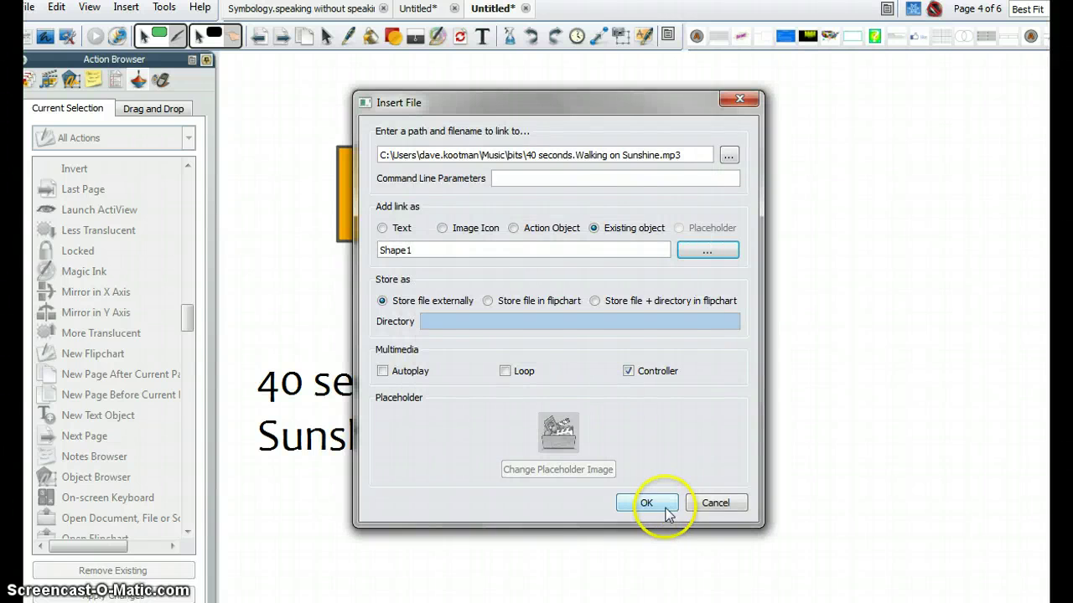
click(666, 506)
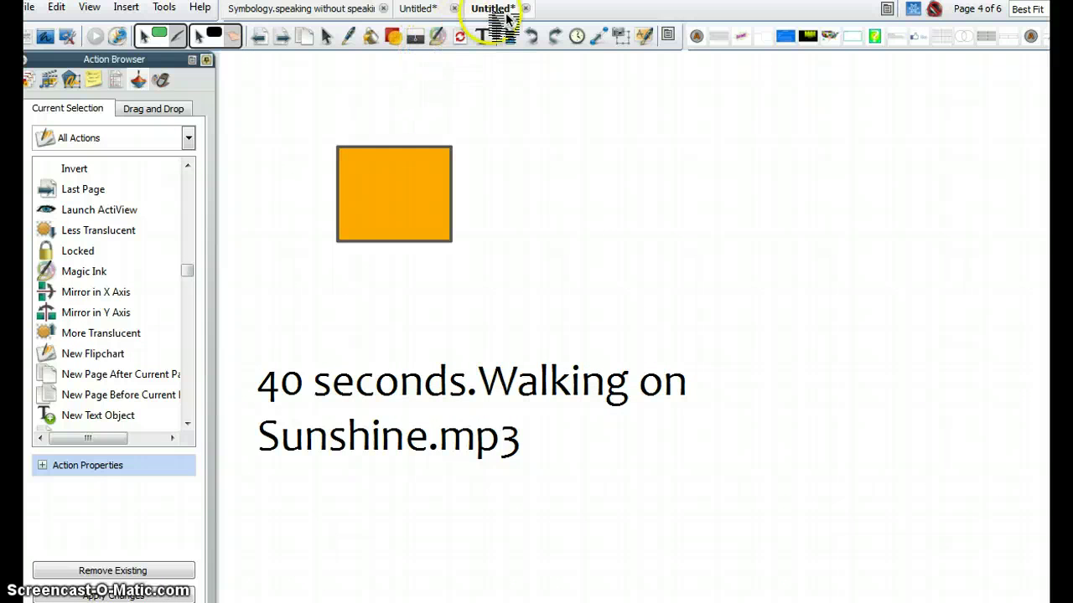
- Go to page 5 and insert 40 seconds.Walking on Sunshine.mp3 as a media object
click(282, 36)
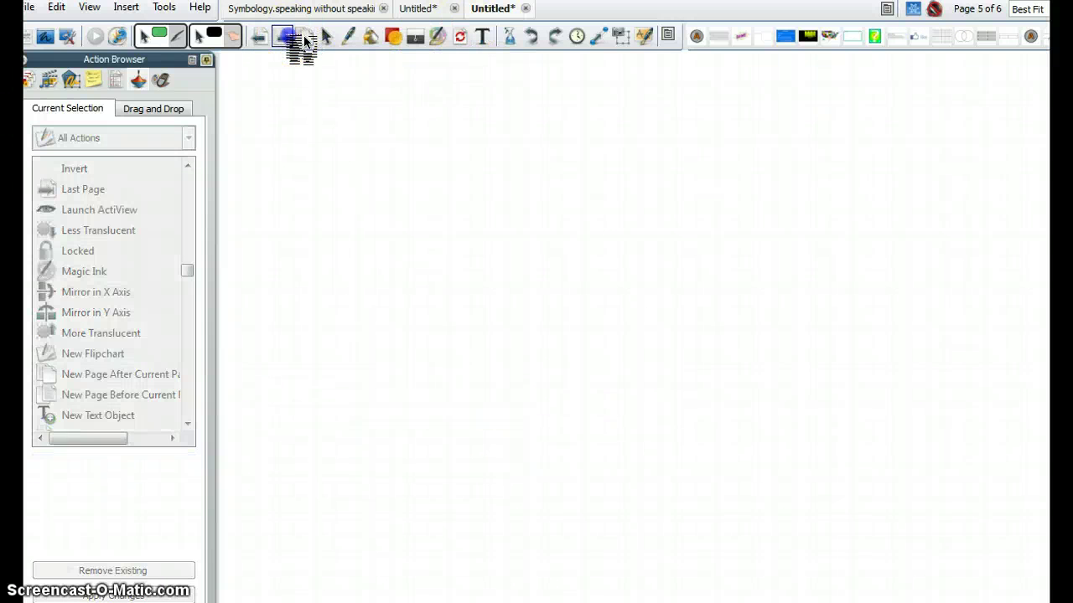
click(126, 7)
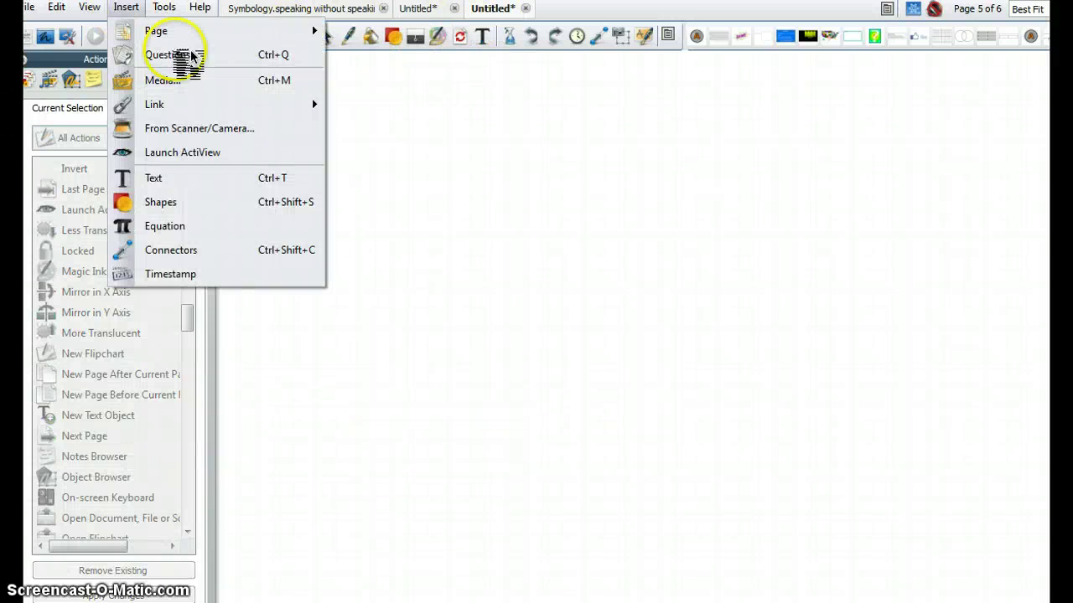
click(223, 82)
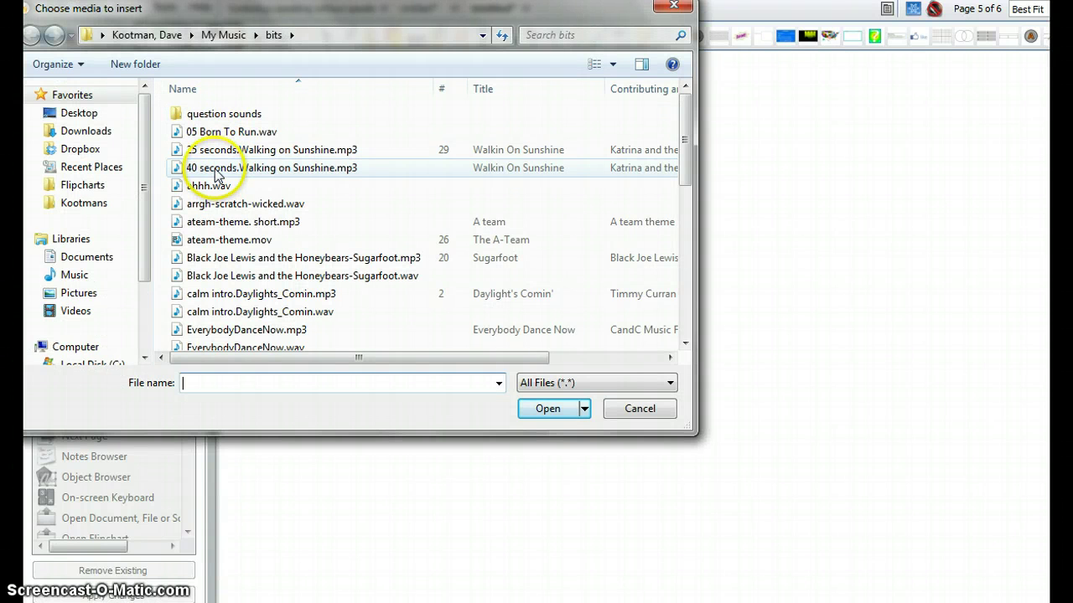
double_click(217, 170)
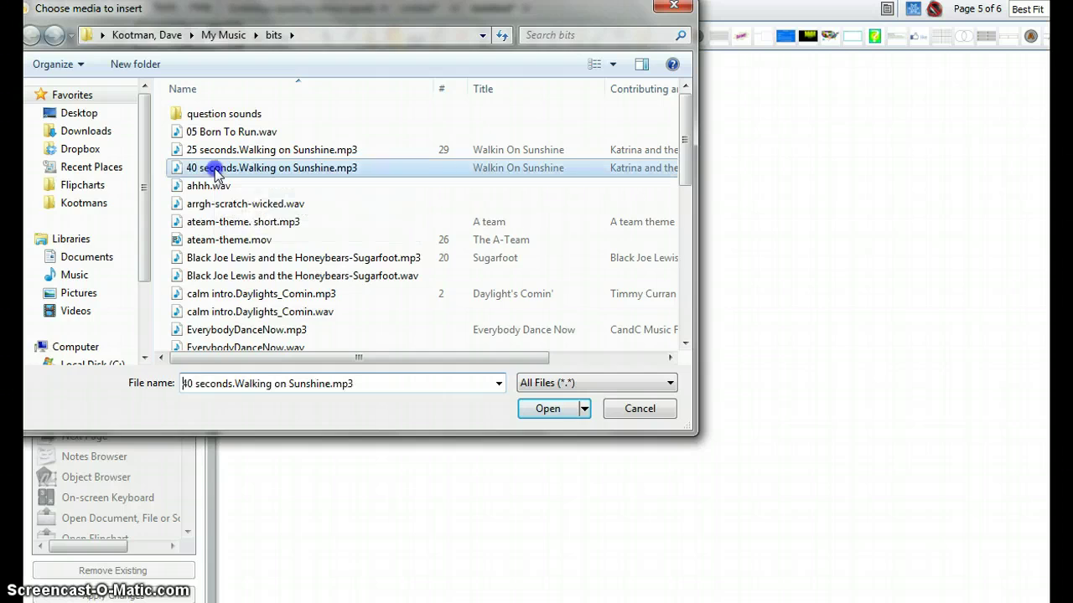
- Test the inserted media sound on page 5 while paging forward through the flipchart to page 7
drag(460, 197, 636, 222)
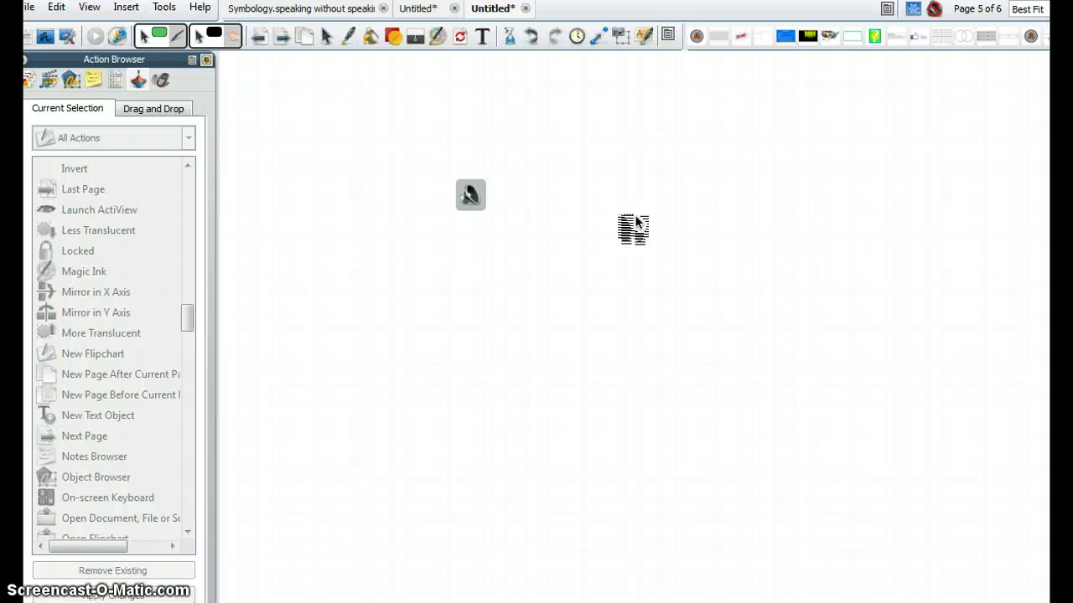
drag(635, 223, 526, 181)
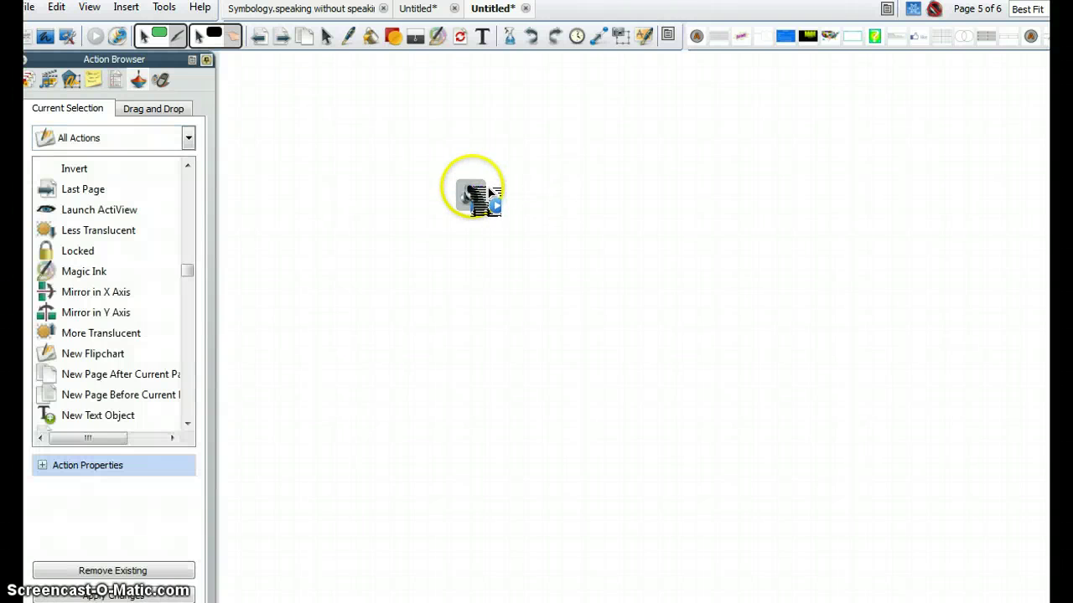
click(286, 40)
click(290, 42)
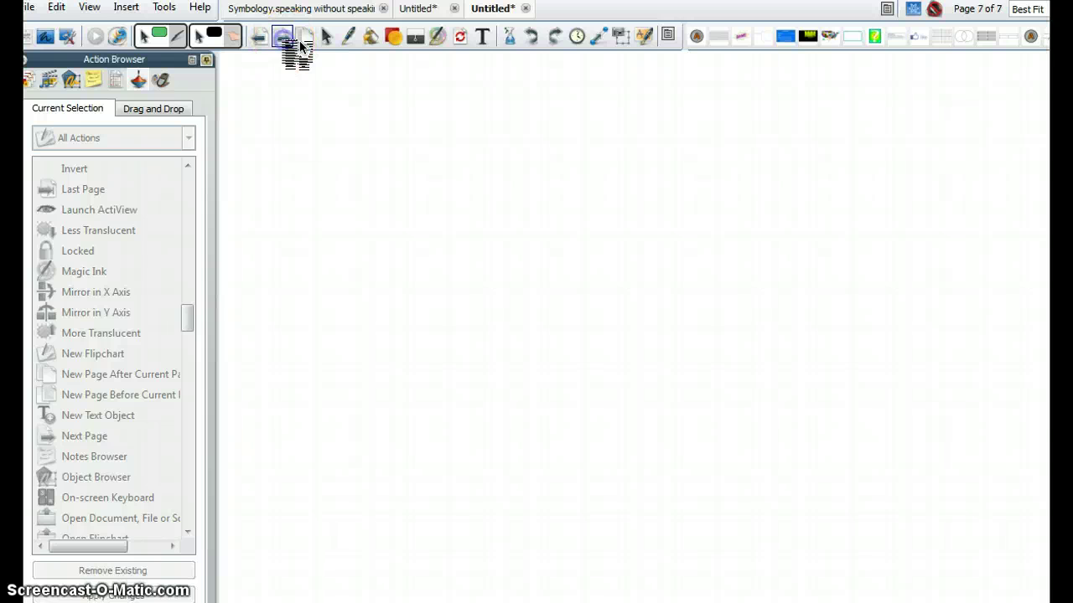